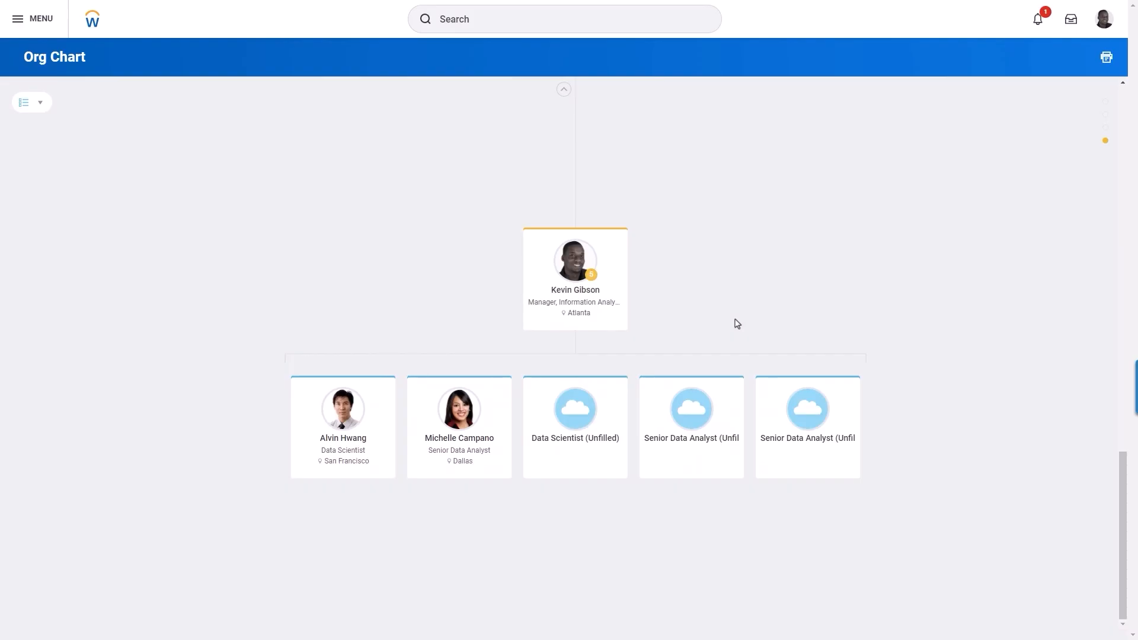
# From the unfilled Senior Data Analyst position, launch Hire > Contract Contingent Worker
pyautogui.moveTo(738, 387)
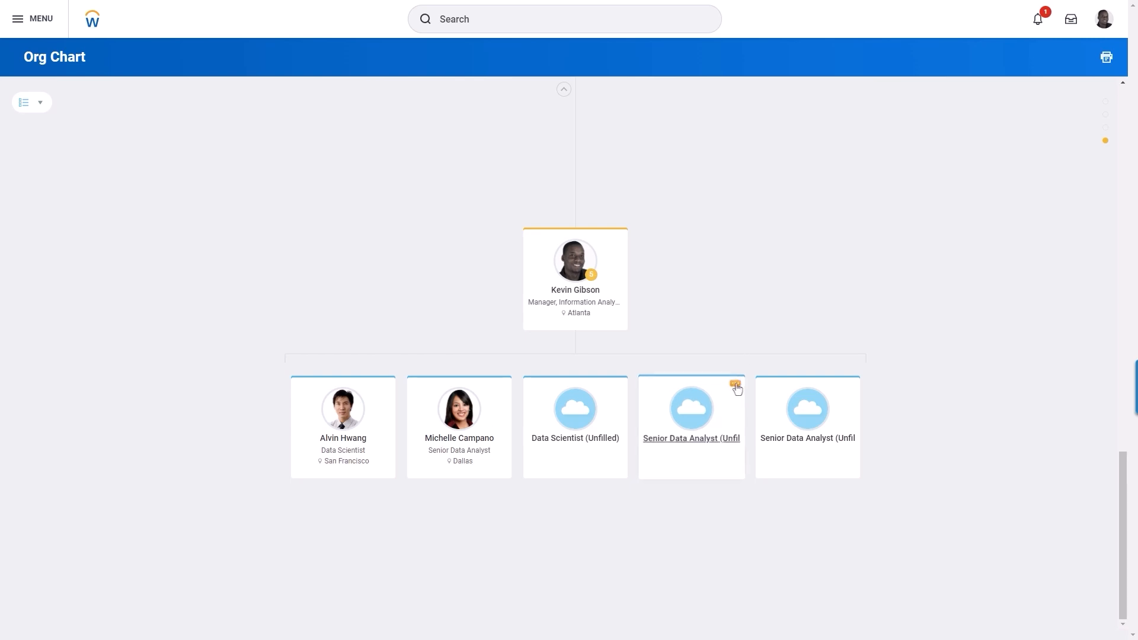
pyautogui.click(738, 385)
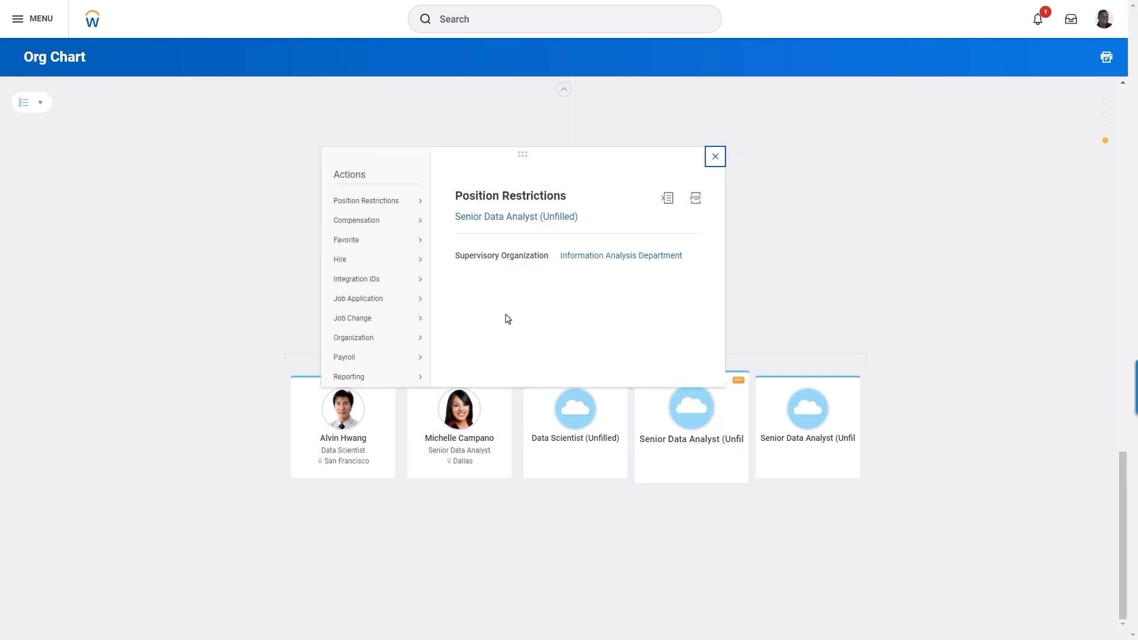
pyautogui.moveTo(398, 267)
pyautogui.click(474, 261)
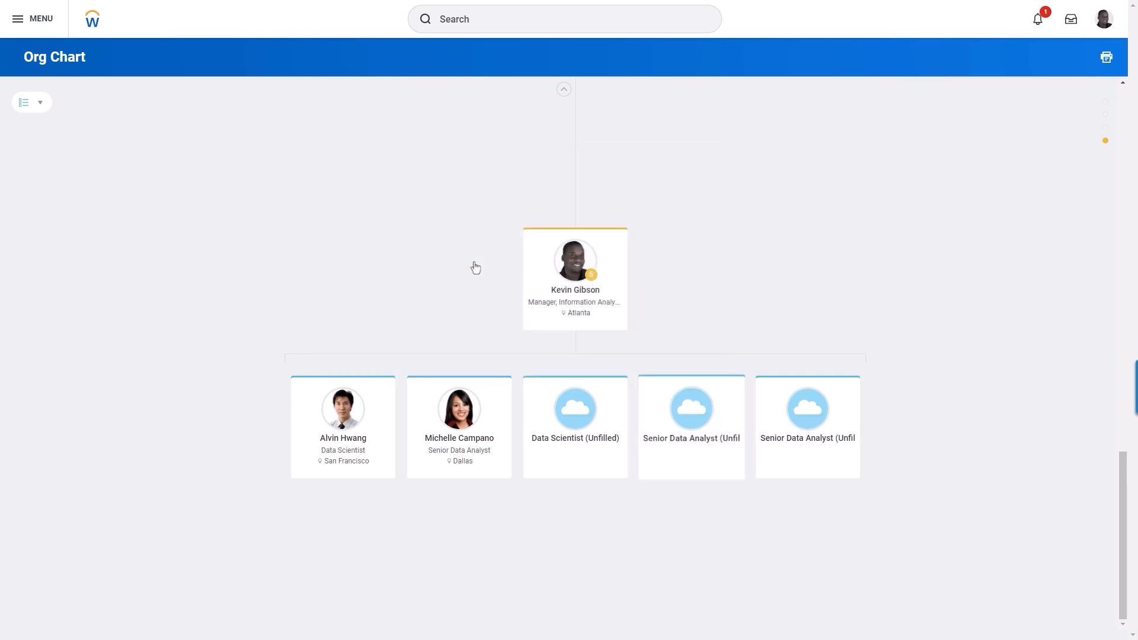
# Search for the pre-hire by first and last name, select the match, and start the contract
pyautogui.click(232, 186)
pyautogui.write('Dion')
pyautogui.press('Tab')
pyautogui.press('Tab')
pyautogui.write('J')
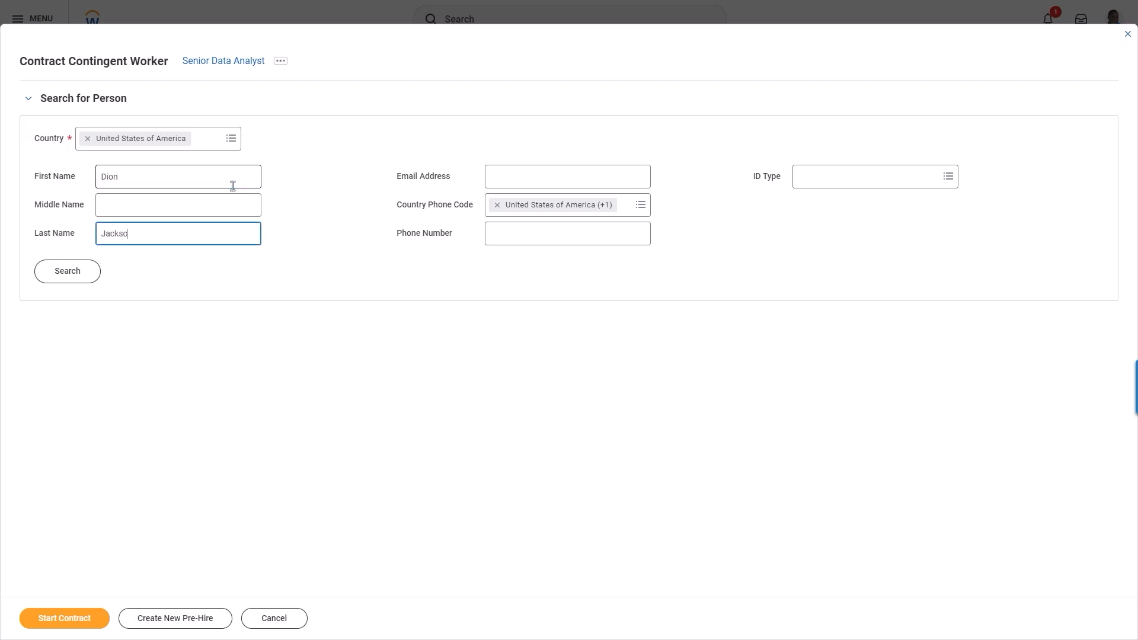
pyautogui.click(79, 275)
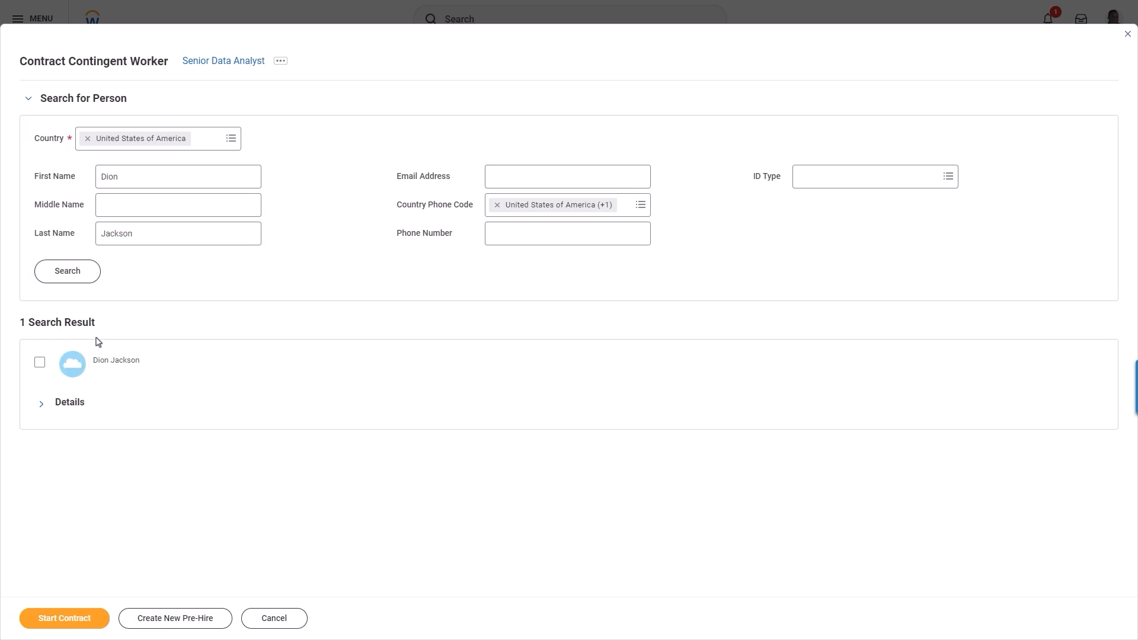
pyautogui.click(40, 362)
pyautogui.click(42, 617)
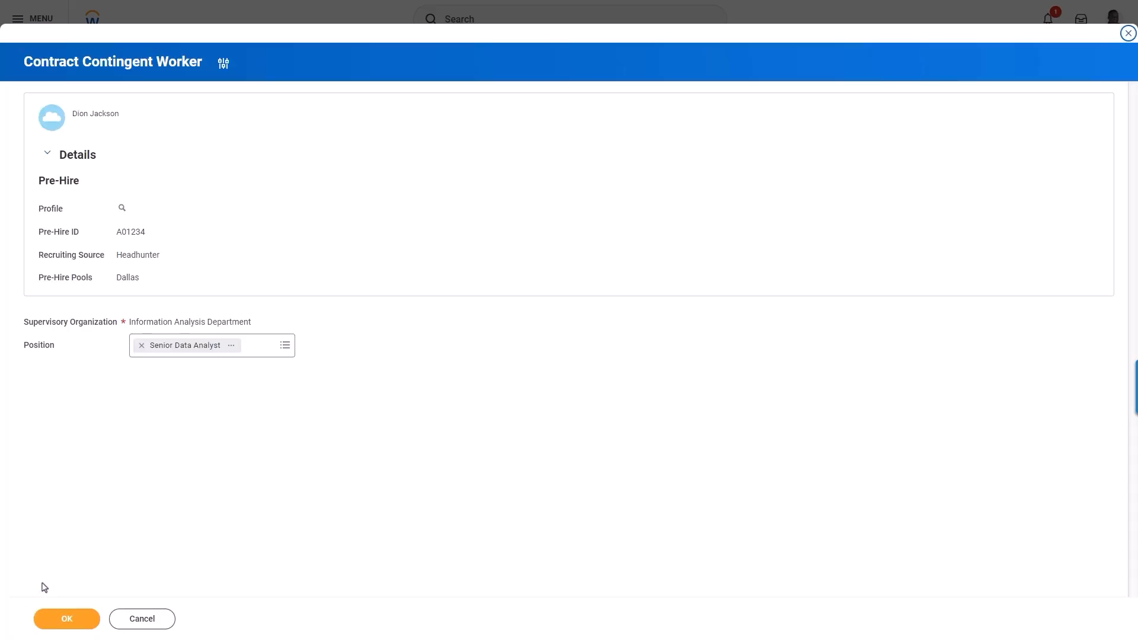
# Confirm the pre-hire and position, and set the contract start date to 07/06/2023
pyautogui.click(42, 618)
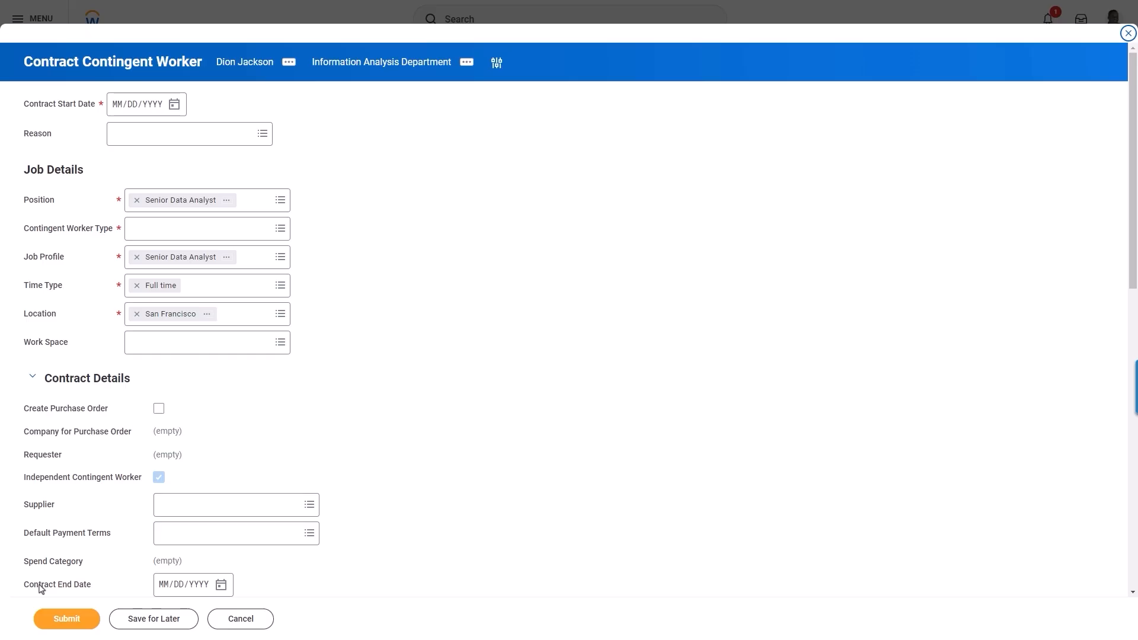
pyautogui.click(175, 105)
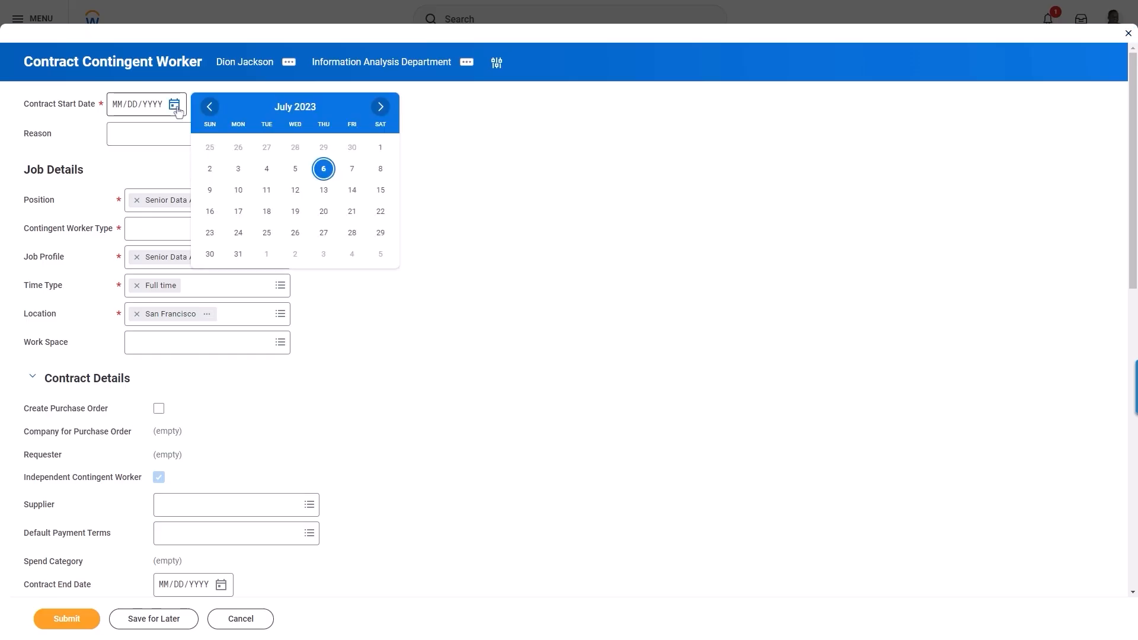
pyautogui.click(324, 174)
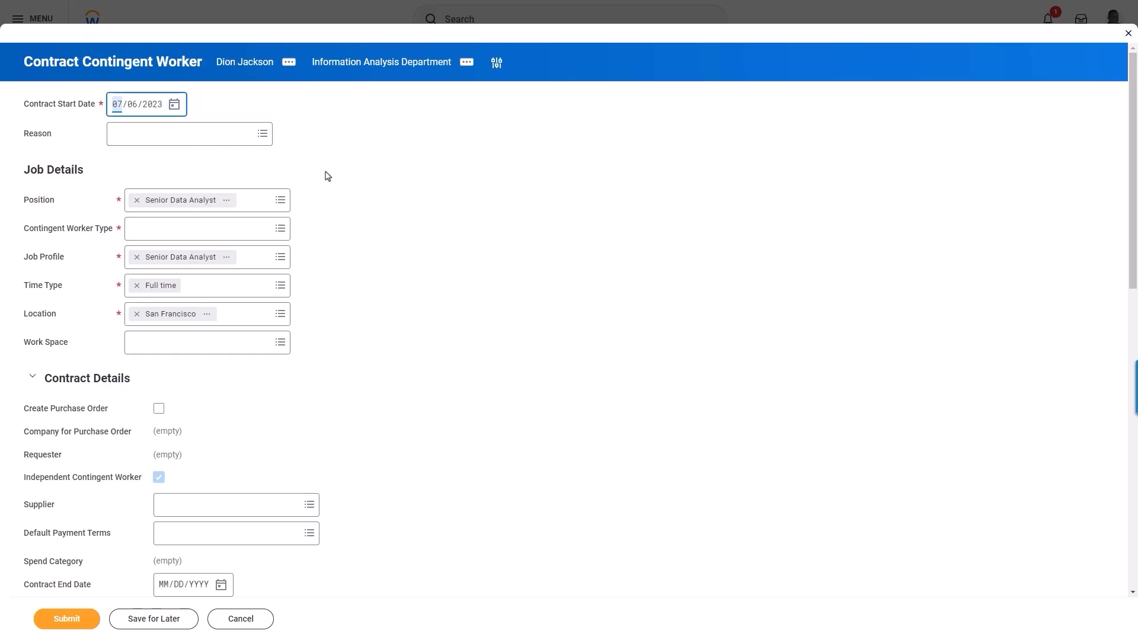
# Set the reason to New Contingent Worker > New Position and the worker type to Contractor
pyautogui.click(262, 135)
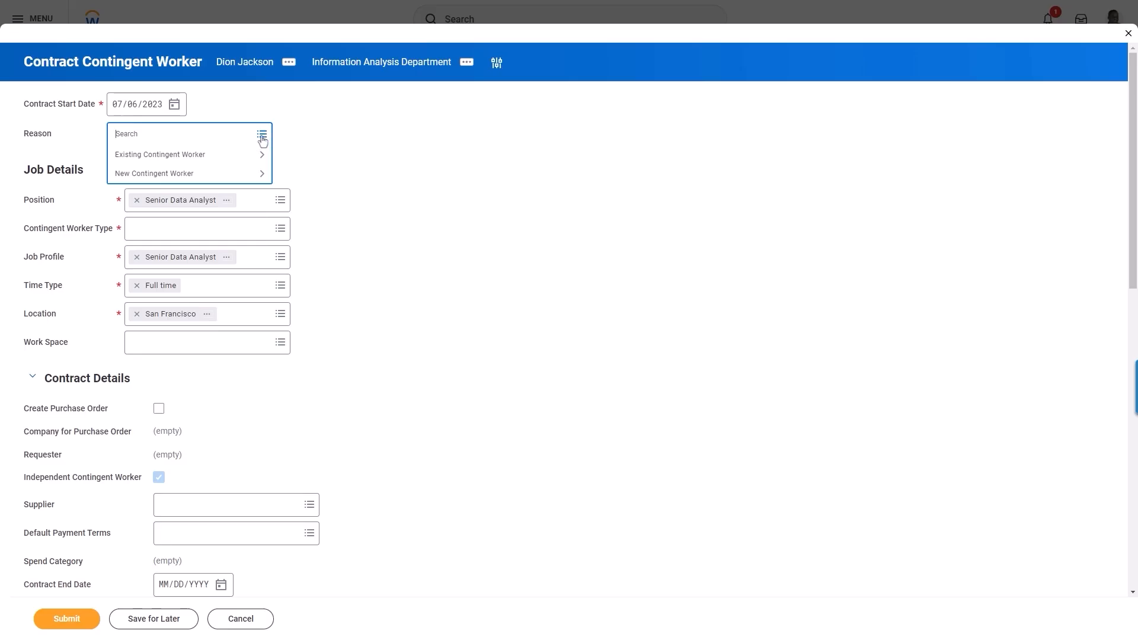
pyautogui.click(249, 173)
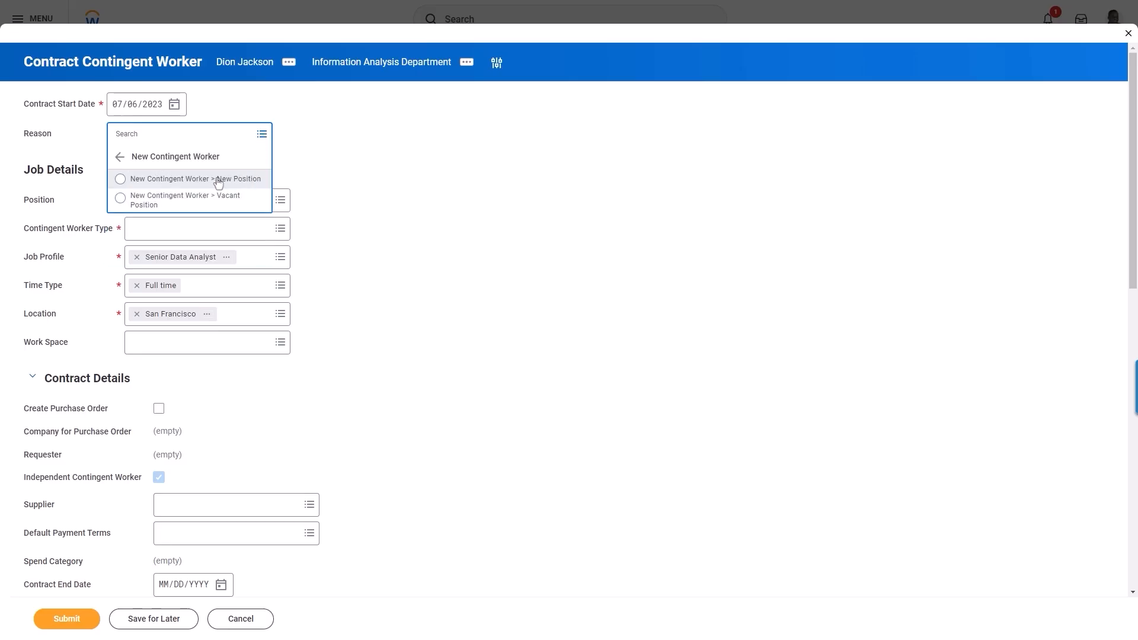
pyautogui.click(218, 180)
pyautogui.click(276, 234)
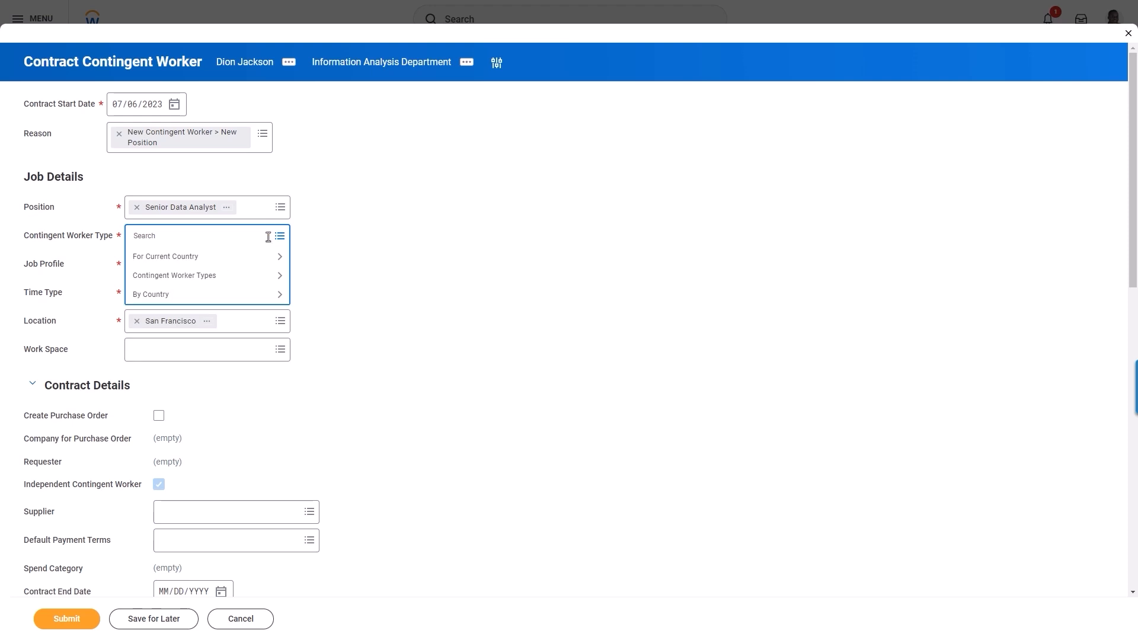
pyautogui.click(262, 276)
pyautogui.click(244, 300)
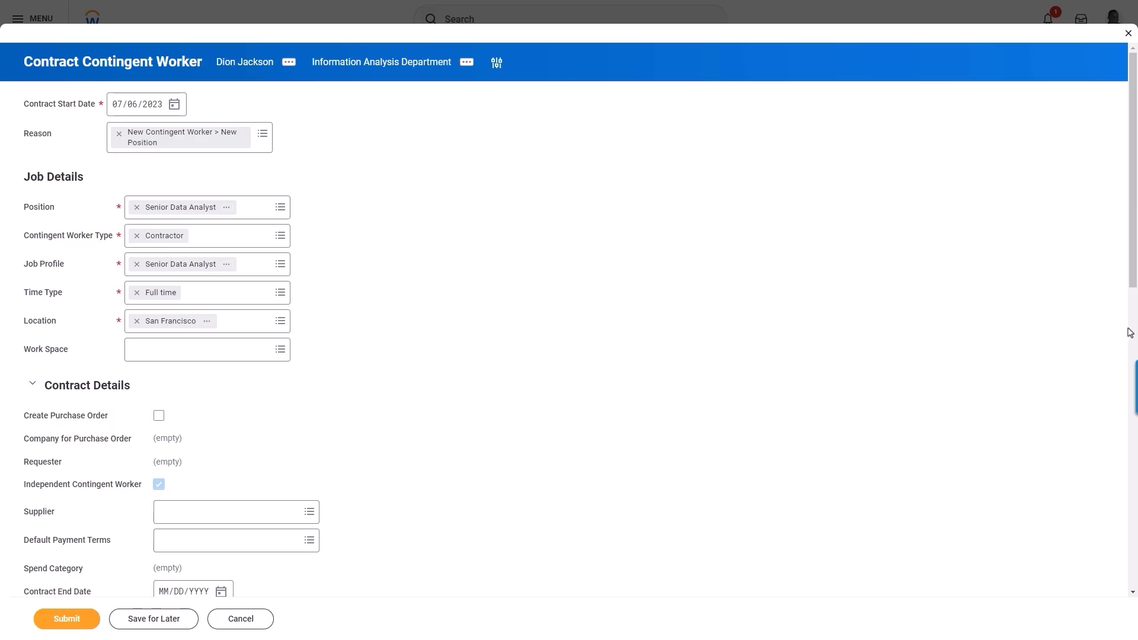
pyautogui.scroll(-8, 1132, 333)
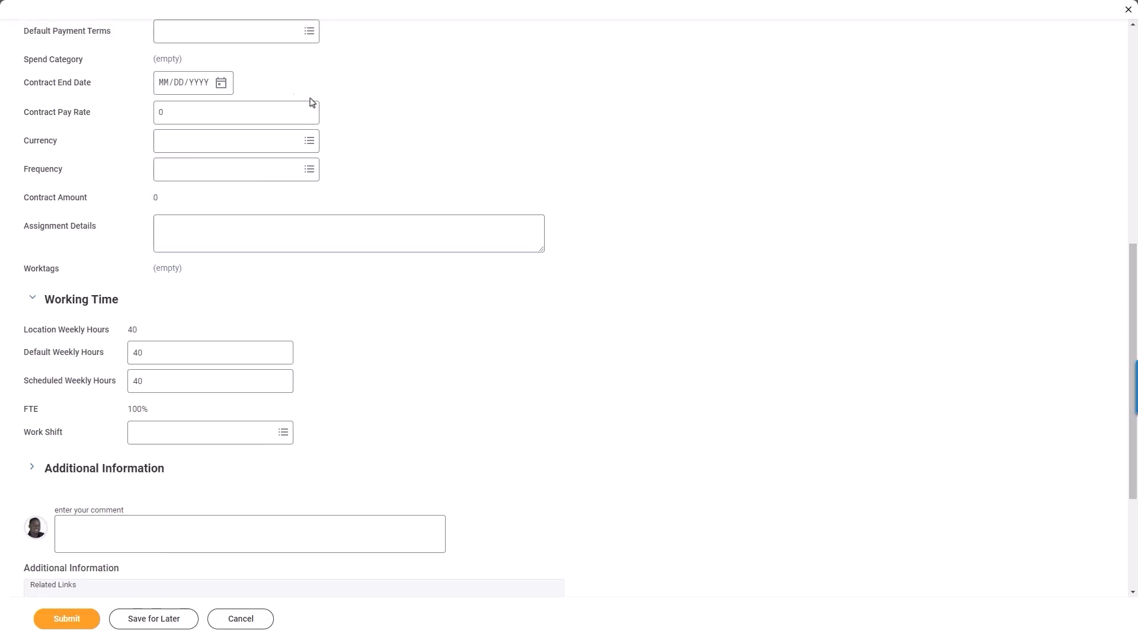
# Set the contract end date to 08/17/2023
pyautogui.click(228, 83)
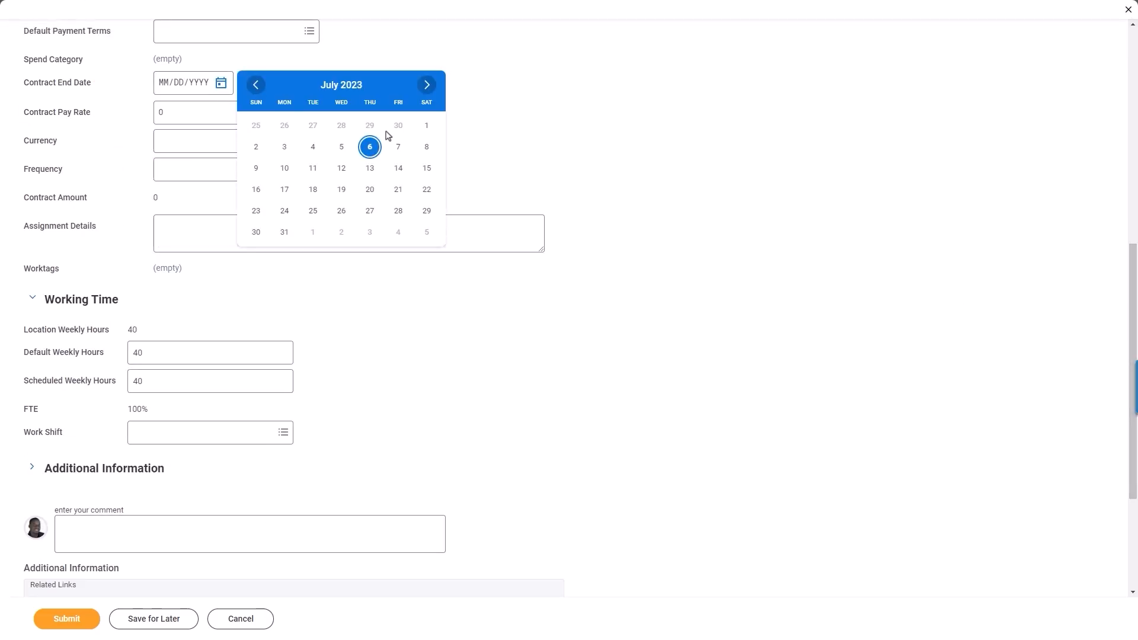
pyautogui.click(430, 90)
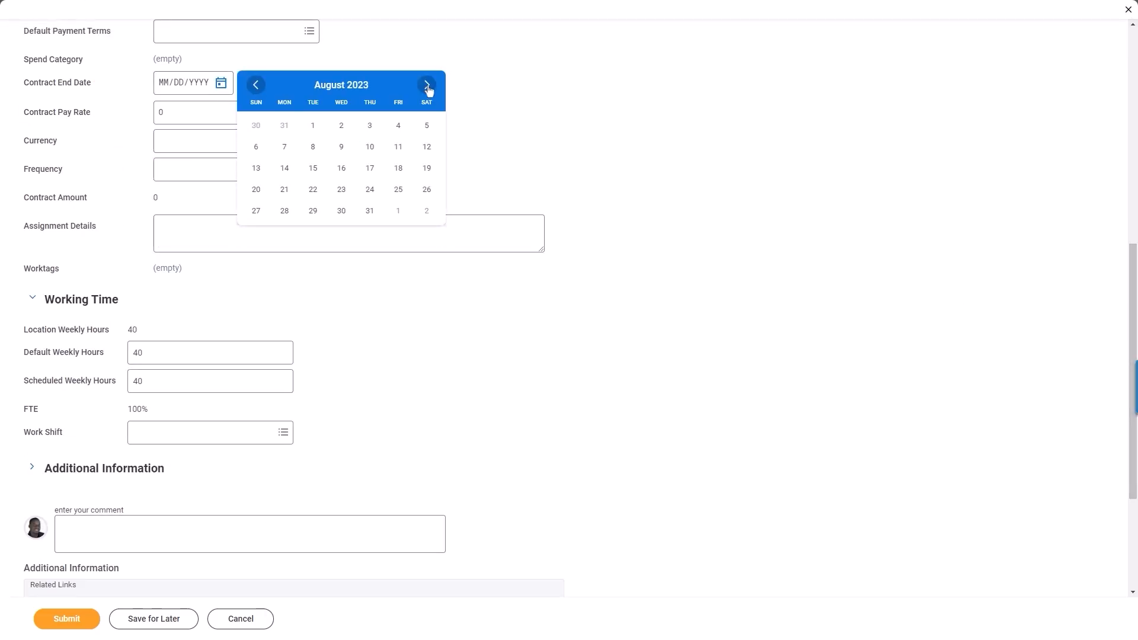
pyautogui.click(370, 169)
# Enter a contract pay rate of 75 in USD with Hourly frequency
pyautogui.click(155, 112)
pyautogui.doubleClick(156, 112)
pyautogui.write('75')
pyautogui.click(309, 141)
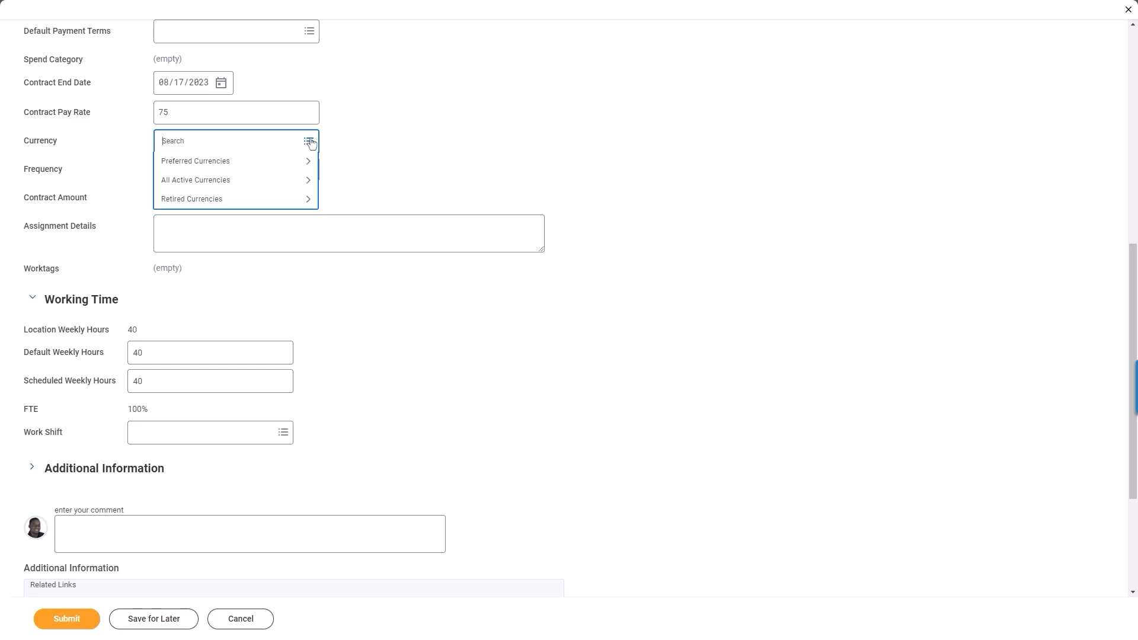
pyautogui.click(310, 162)
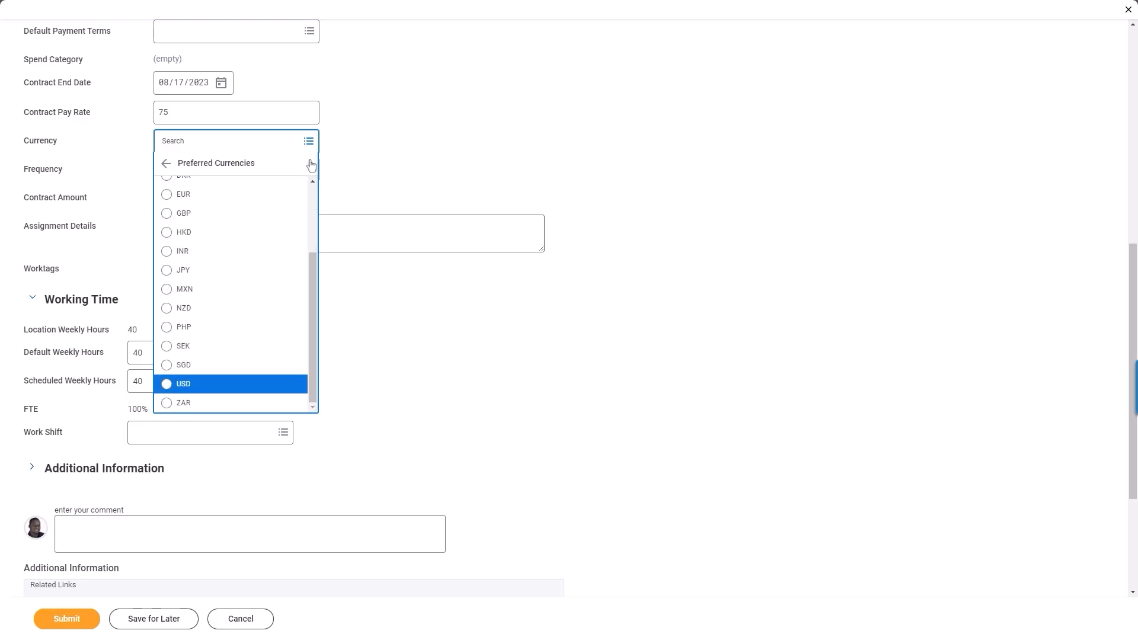
pyautogui.click(290, 382)
pyautogui.click(310, 172)
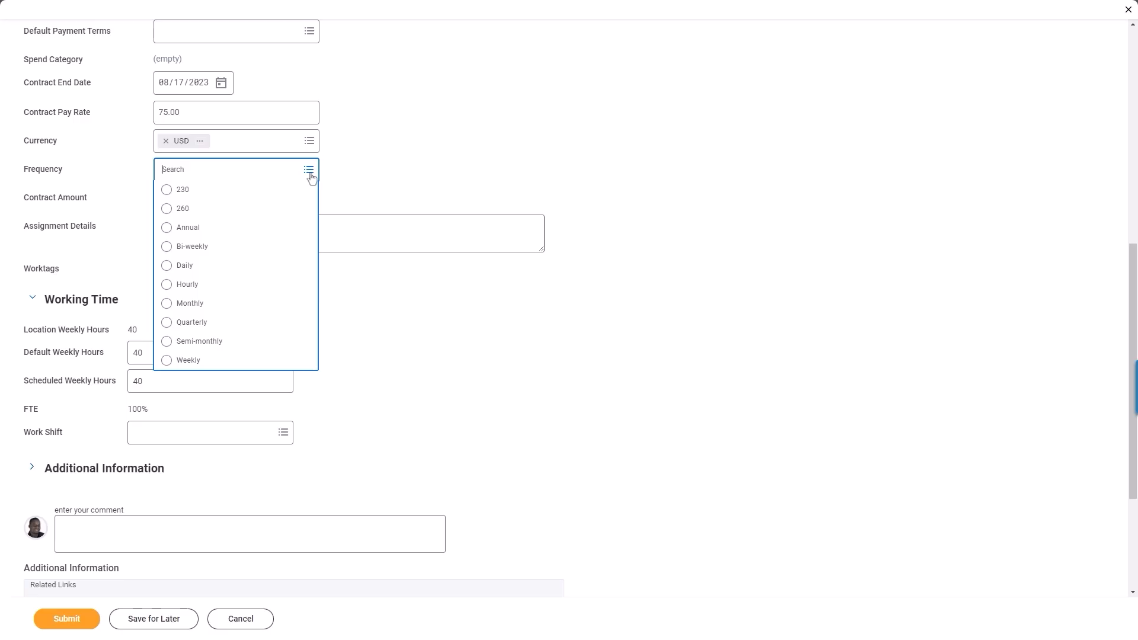
pyautogui.click(276, 290)
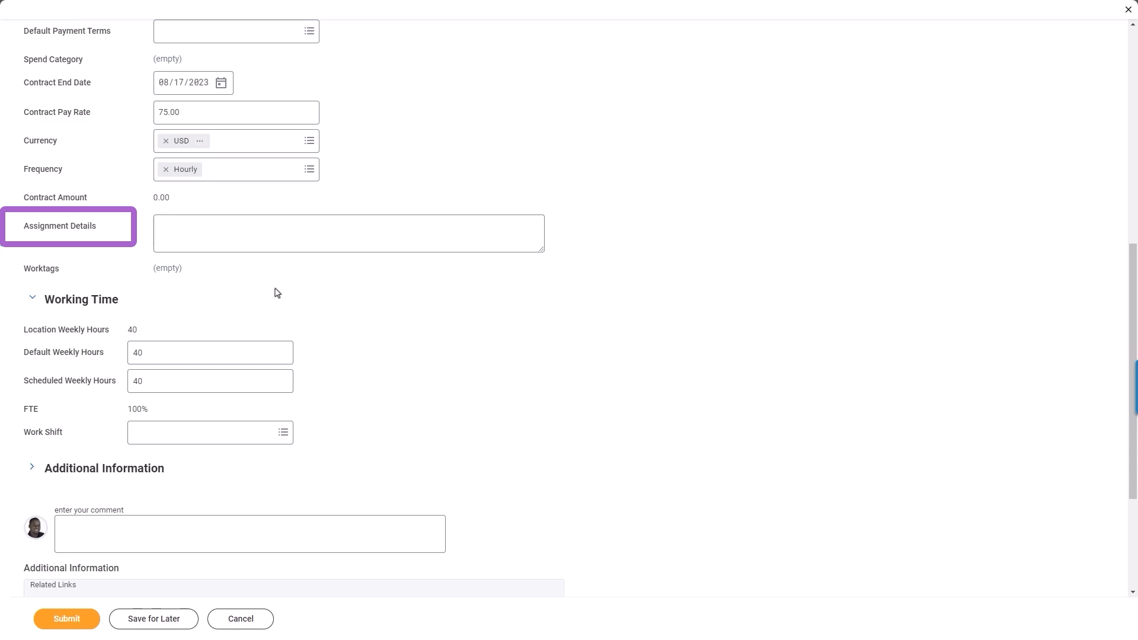
# Expand Additional Information, review the remaining fields, and submit the contract for HR Partner review
pyautogui.click(33, 470)
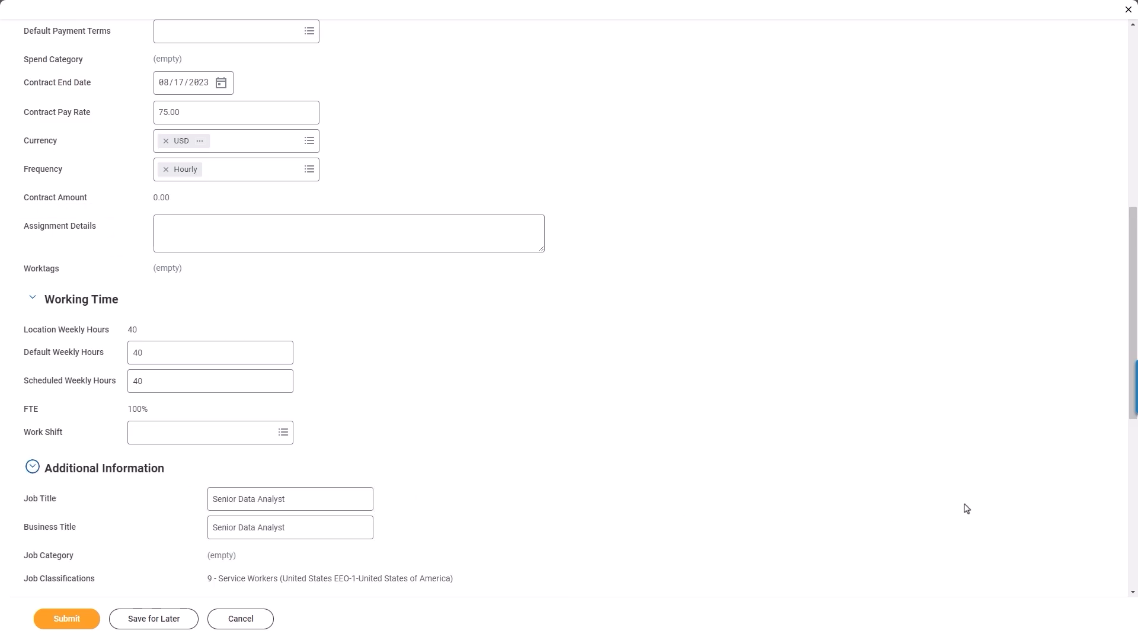
pyautogui.scroll(-8, 1130, 482)
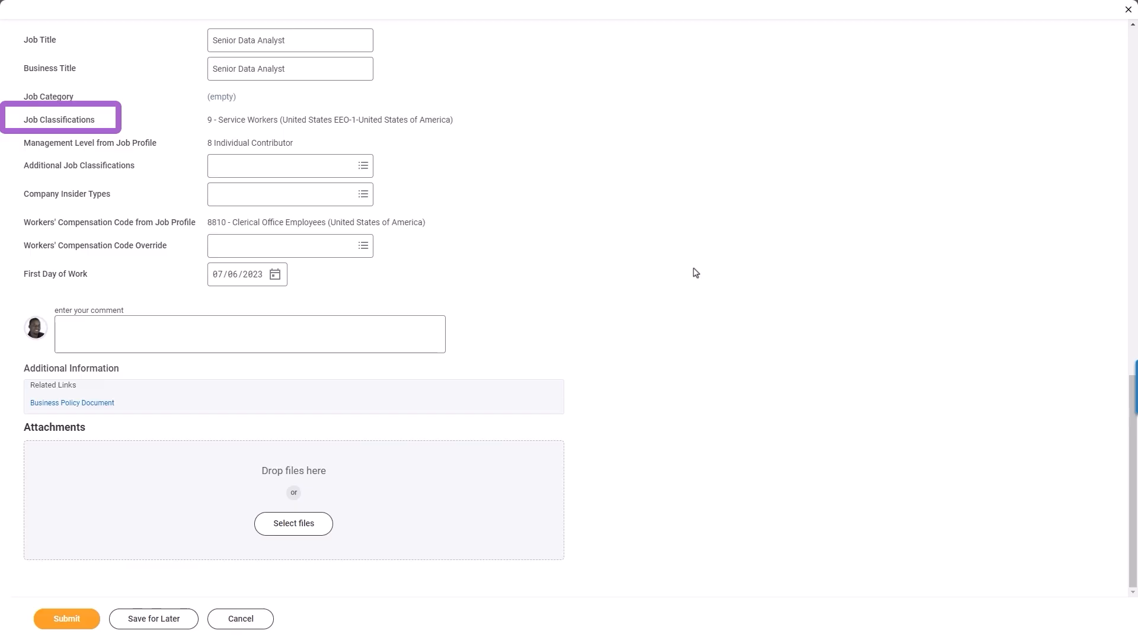
pyautogui.click(91, 618)
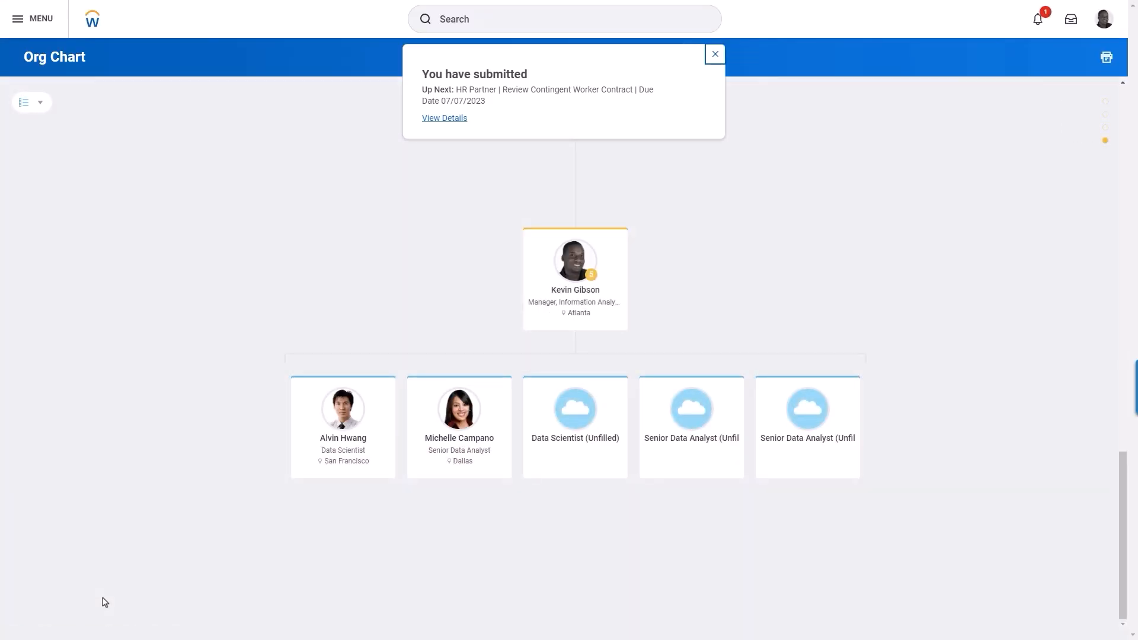
# View the submitted contract's details and its Process history showing the pending HR Partner review
pyautogui.click(444, 118)
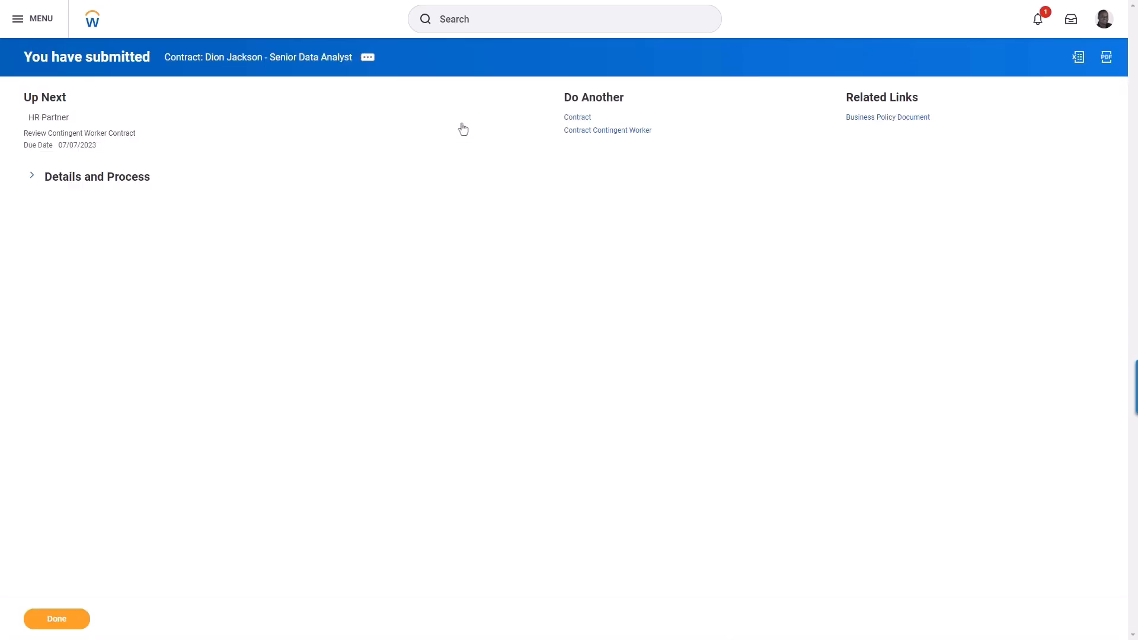
pyautogui.click(112, 178)
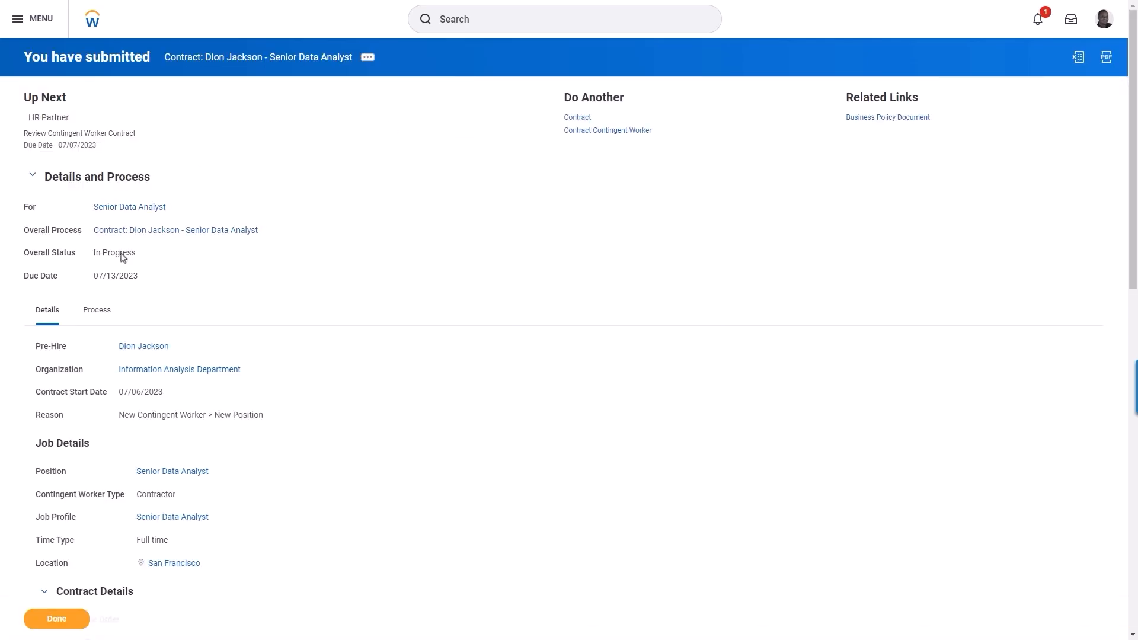
pyautogui.click(105, 311)
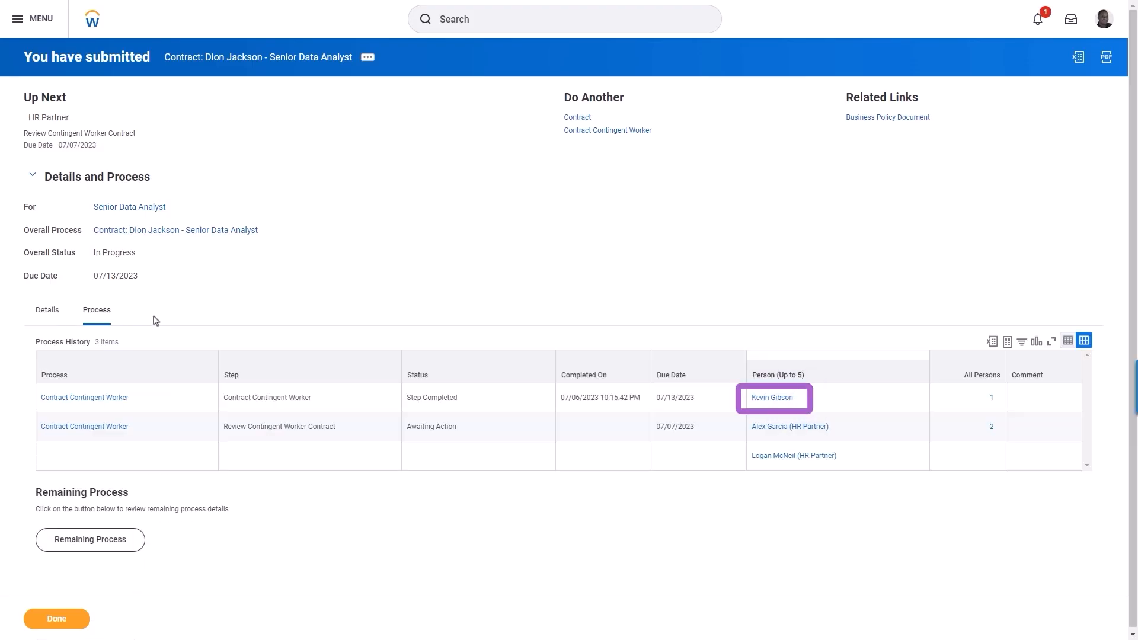